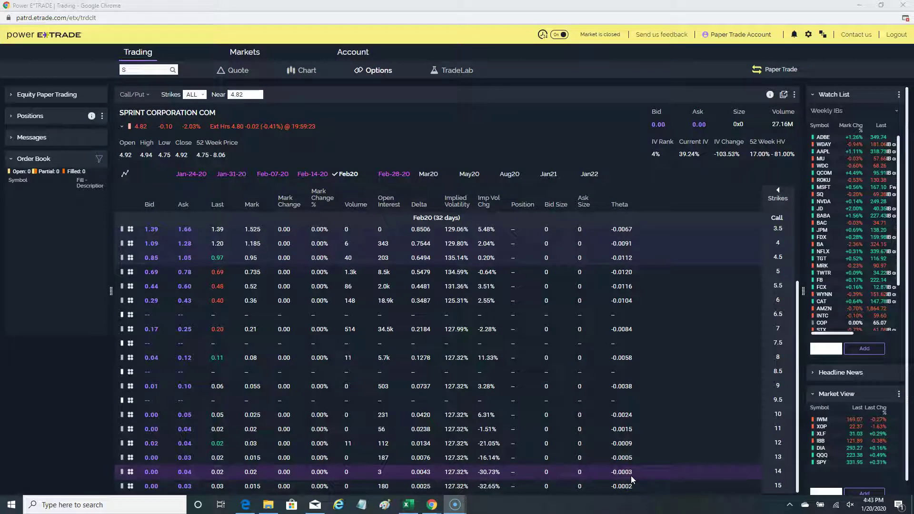
# Open a paper ticket to buy 7 Sprint Feb20 7-strike calls at a 0.21 limit, moved clear of the chain
pyautogui.click(624, 478)
pyautogui.click(598, 497)
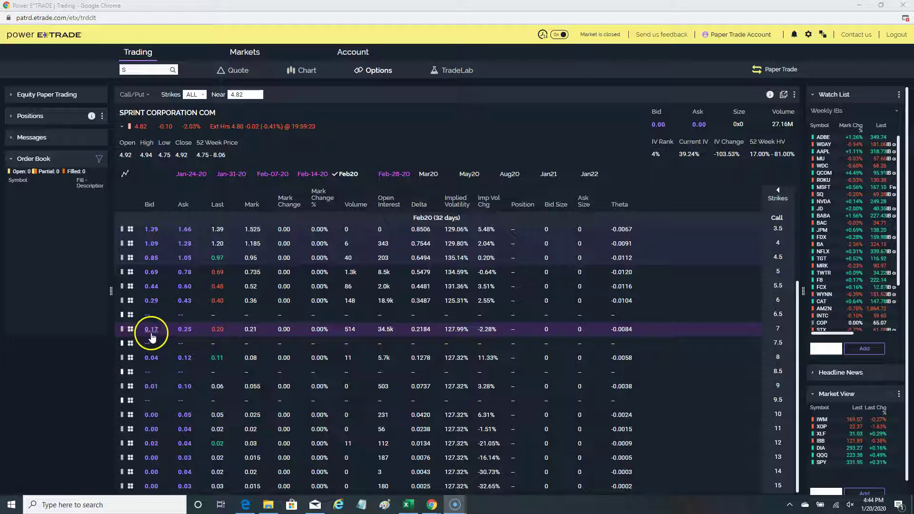
pyautogui.click(189, 334)
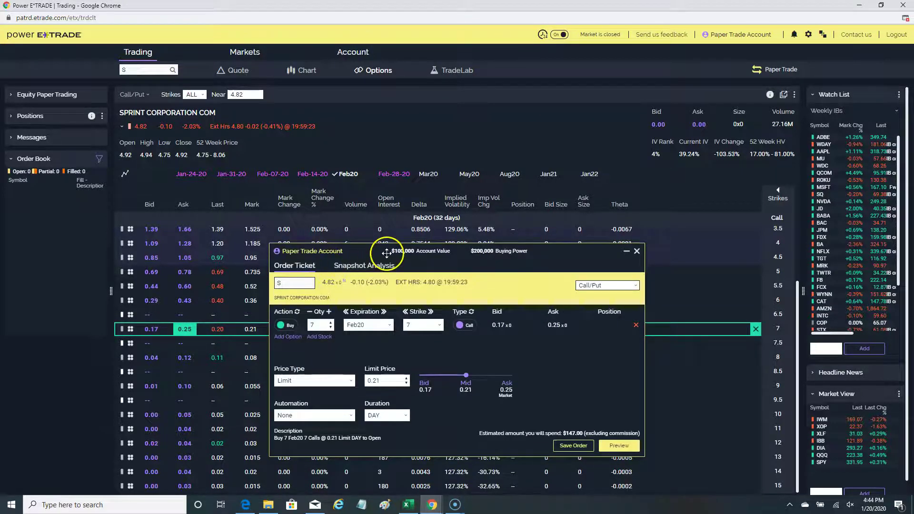
pyautogui.moveTo(383, 253); pyautogui.dragTo(353, 118)
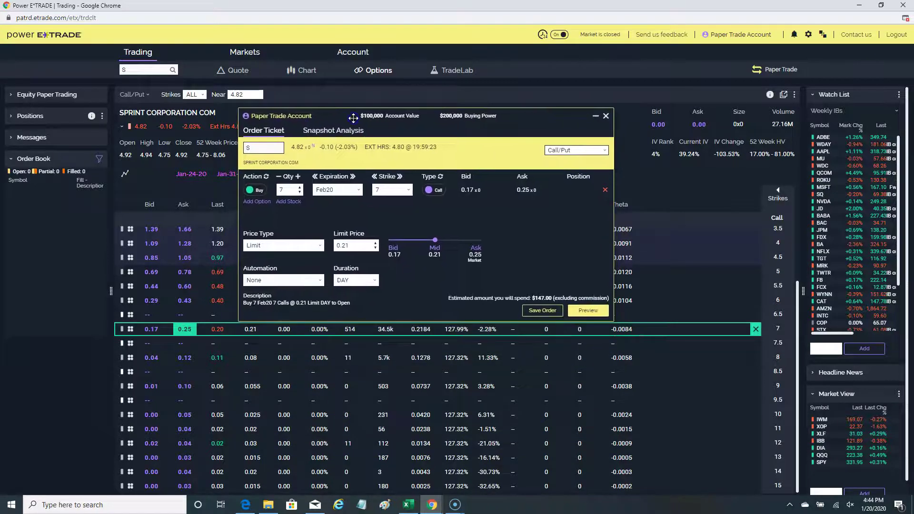
pyautogui.click(319, 245)
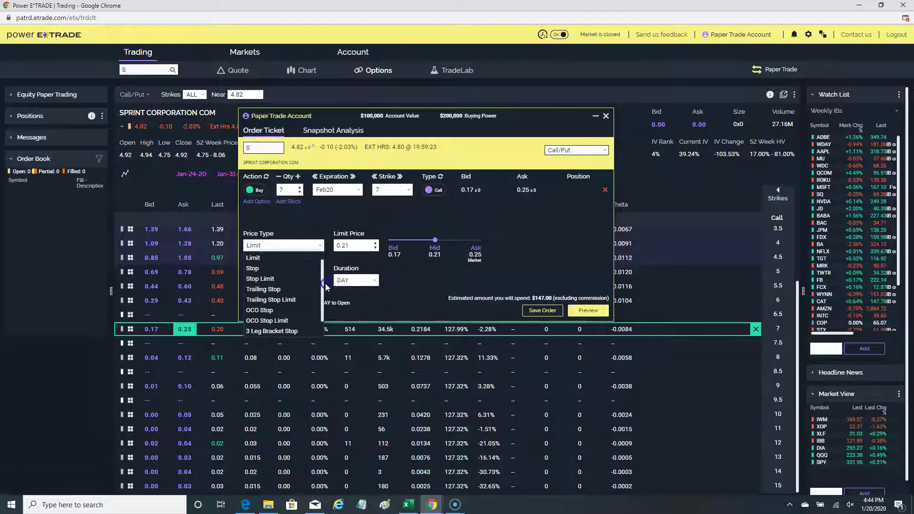
pyautogui.moveTo(326, 290); pyautogui.dragTo(322, 270)
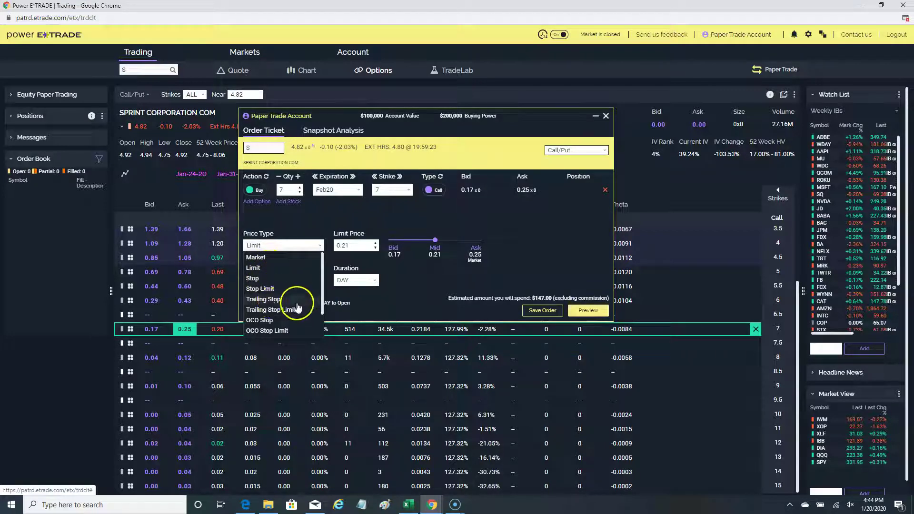
pyautogui.scroll(-1, 299, 315)
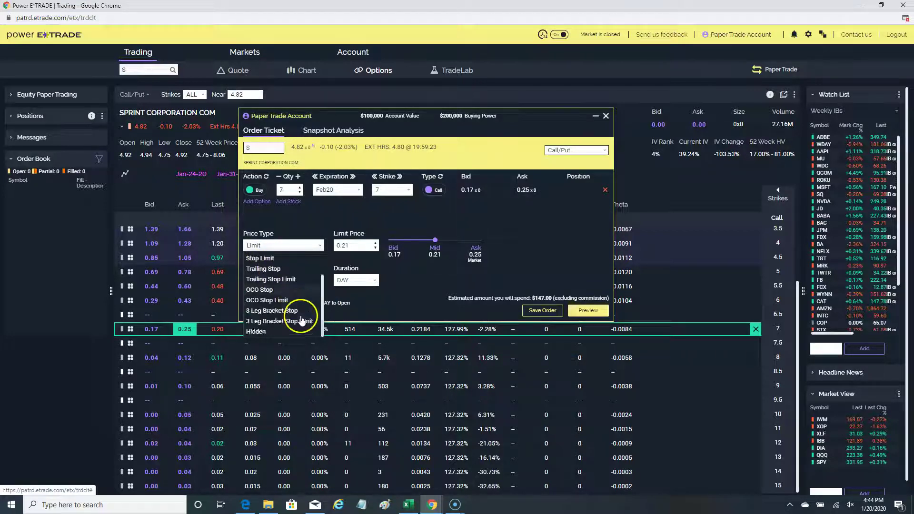
pyautogui.scroll(1, 299, 315)
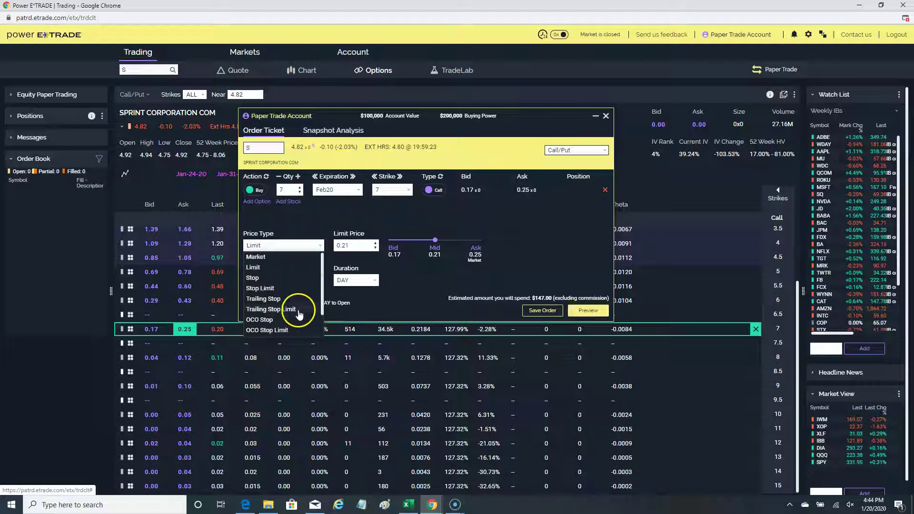
pyautogui.click(260, 272)
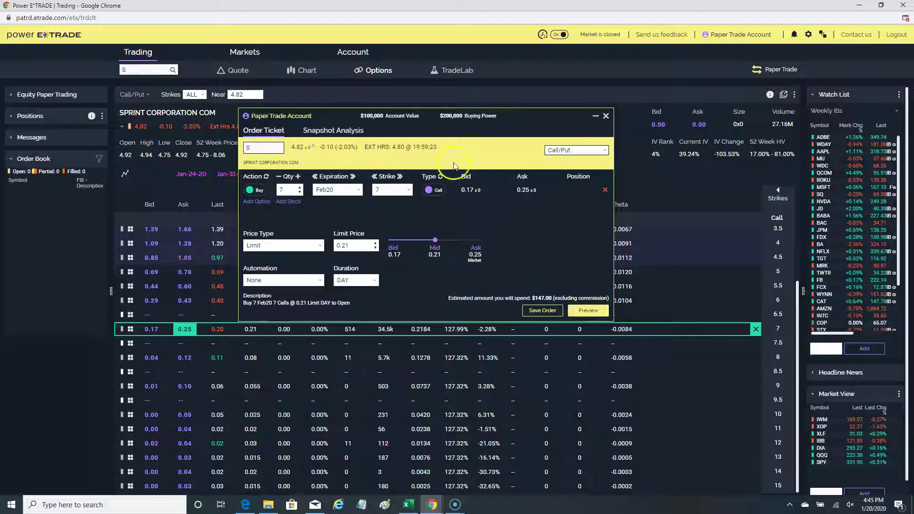
pyautogui.moveTo(427, 117); pyautogui.dragTo(426, 54)
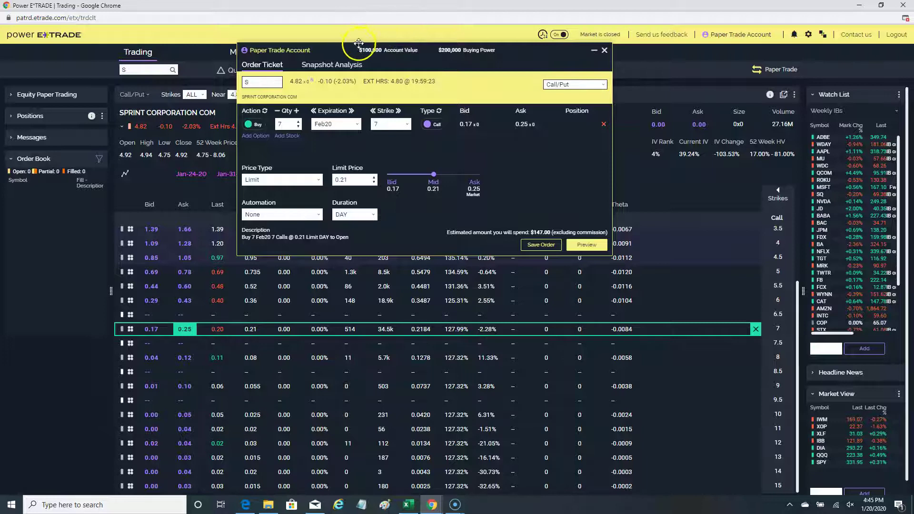
# Display Sprint's implied volatility chart, with the order ticket repositioned to keep the chain rows visible
pyautogui.moveTo(350, 43); pyautogui.dragTo(80, 50)
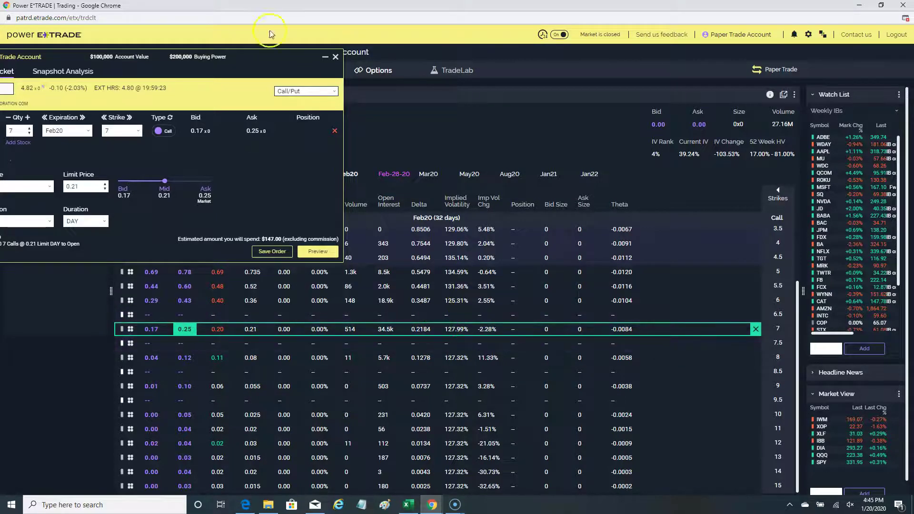
pyautogui.moveTo(264, 55); pyautogui.dragTo(448, 257)
pyautogui.click(123, 172)
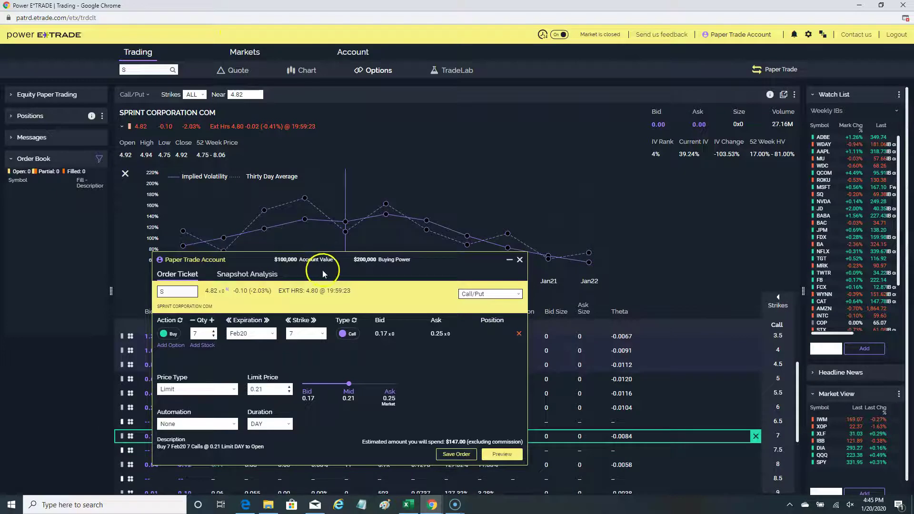
pyautogui.moveTo(346, 275); pyautogui.dragTo(340, 296)
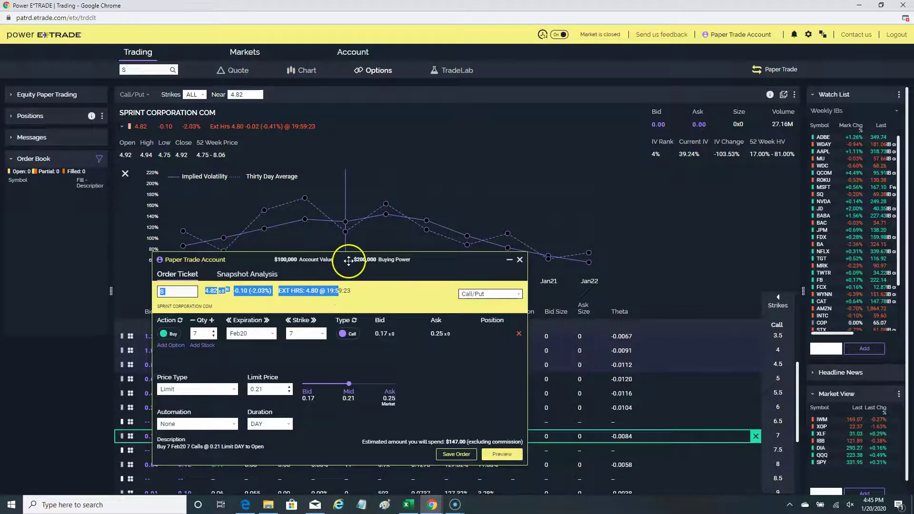
pyautogui.moveTo(347, 259); pyautogui.dragTo(348, 310)
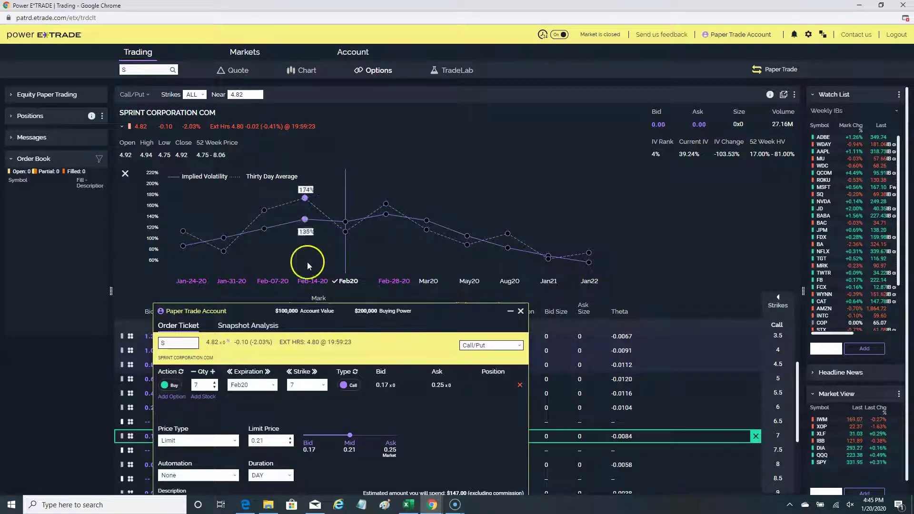
pyautogui.moveTo(344, 317); pyautogui.dragTo(406, 112)
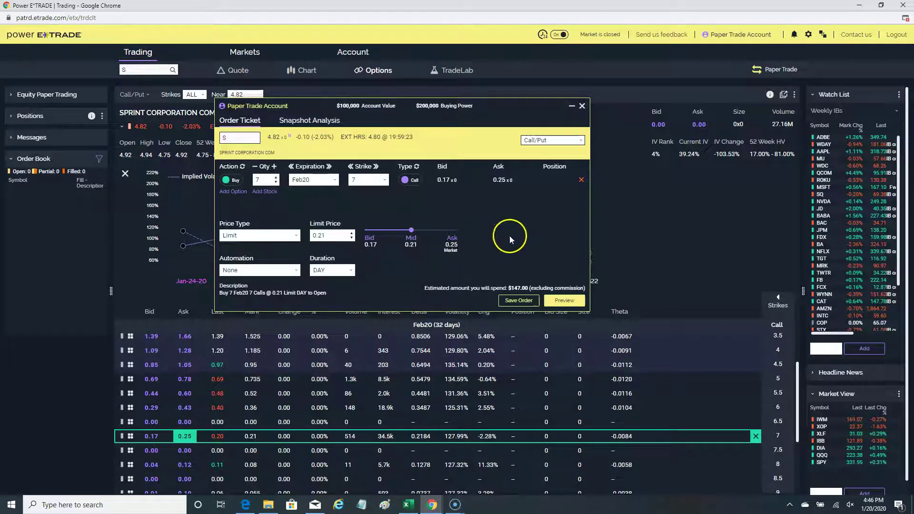
# Change the Sprint call order to a Market price type, leaving the duration at DAY
pyautogui.click(296, 236)
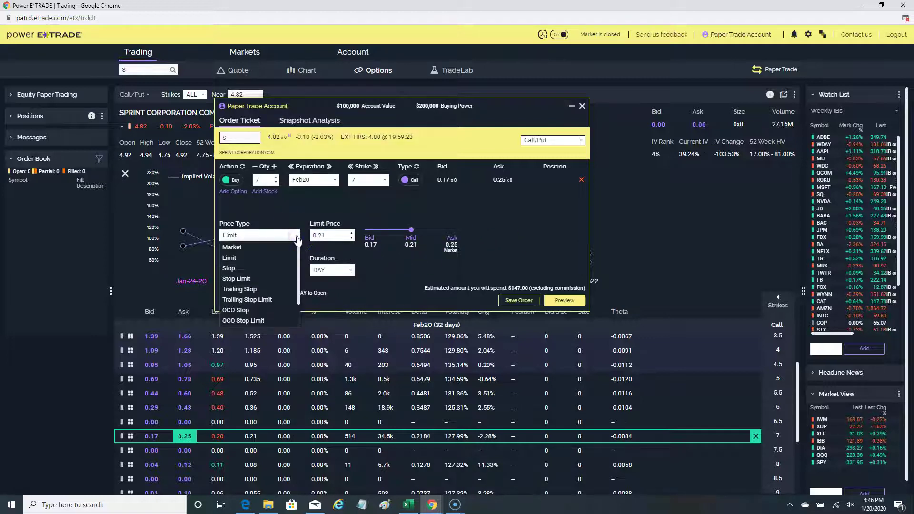
pyautogui.click(250, 247)
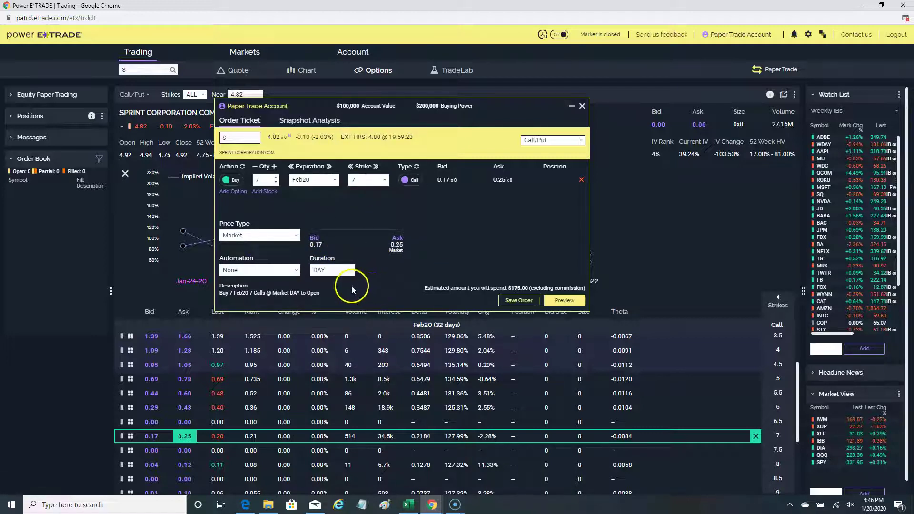
pyautogui.click(347, 270)
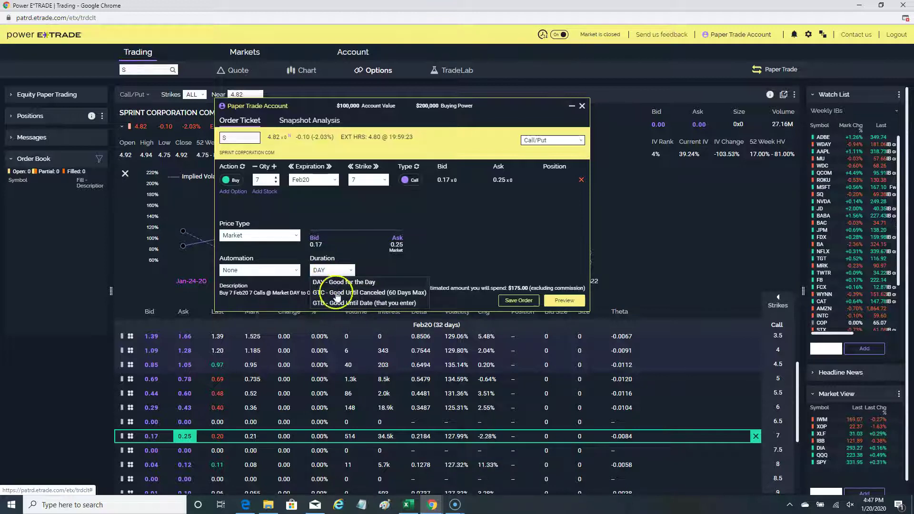
pyautogui.click(390, 262)
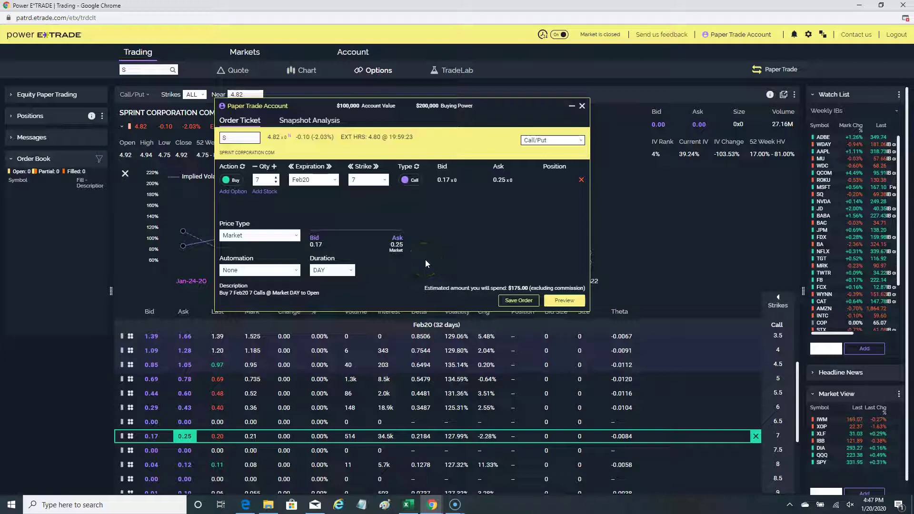
# Close the Sprint ticket and load the SPY option chain
pyautogui.click(582, 106)
pyautogui.click(137, 69)
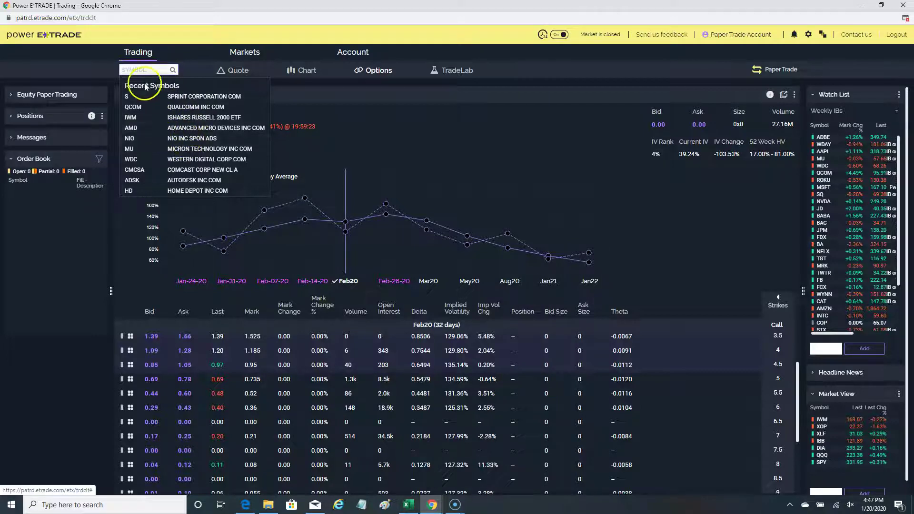
pyautogui.write('SPY')
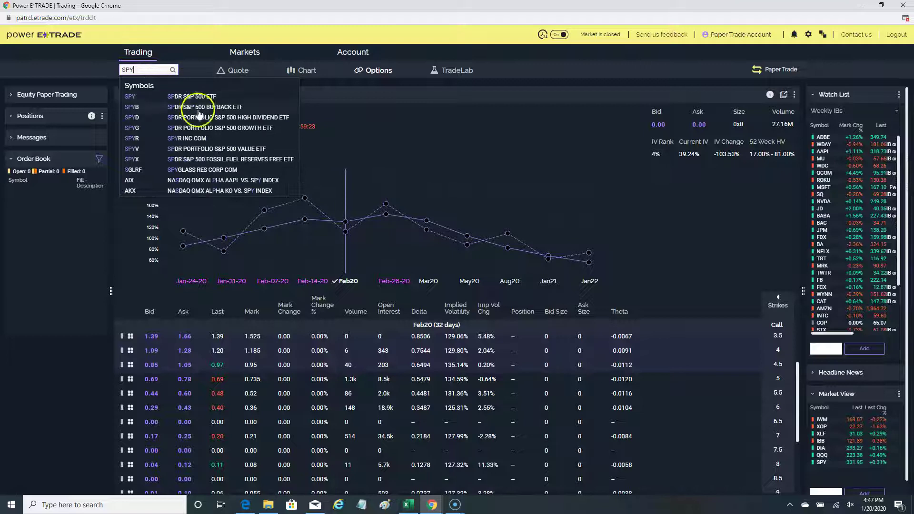
pyautogui.click(192, 96)
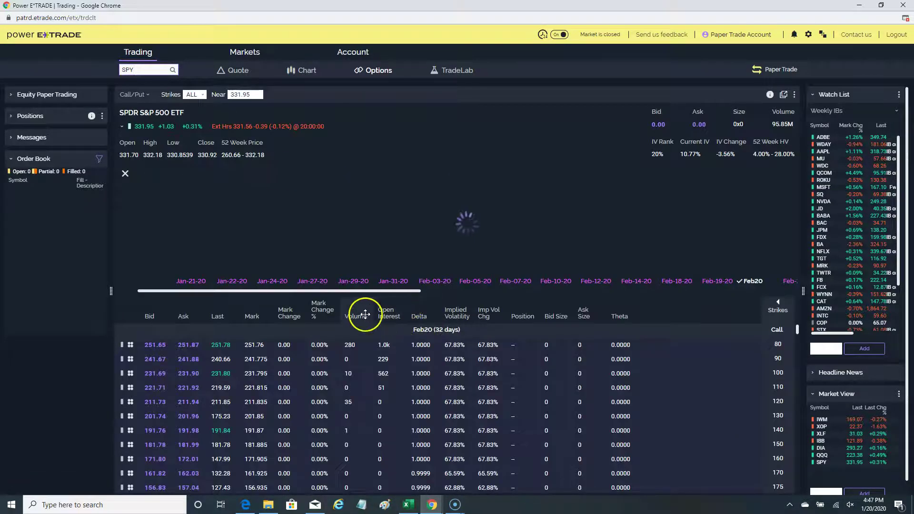
# Hide the volatility chart and show the Jan-21-20 expiration's strikes around 327–337
pyautogui.click(126, 173)
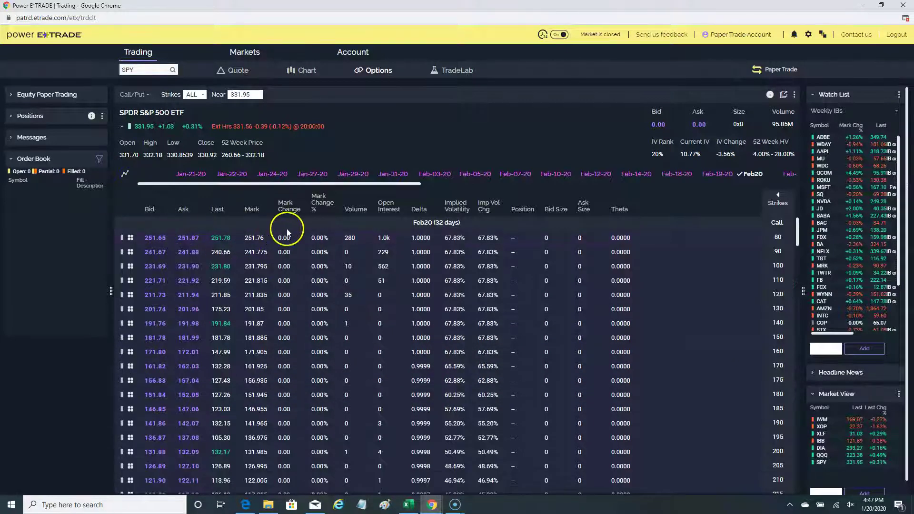
pyautogui.click(750, 173)
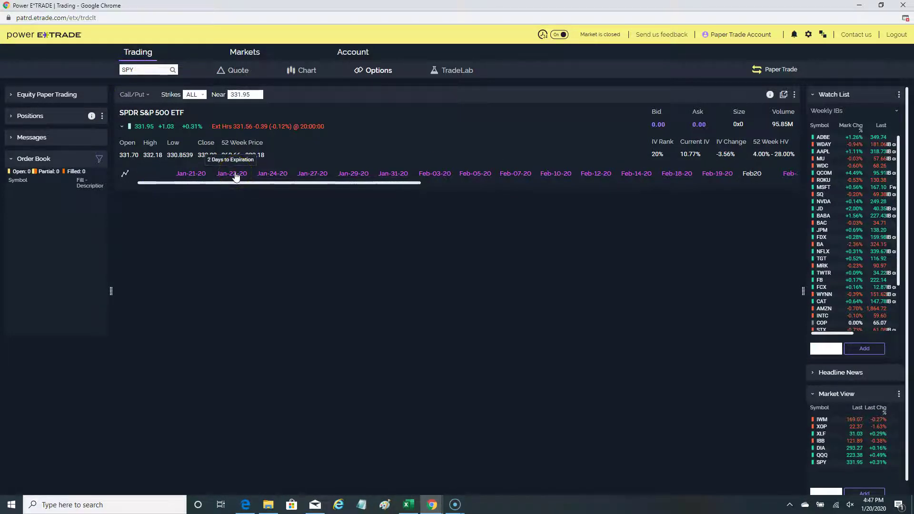
pyautogui.click(194, 176)
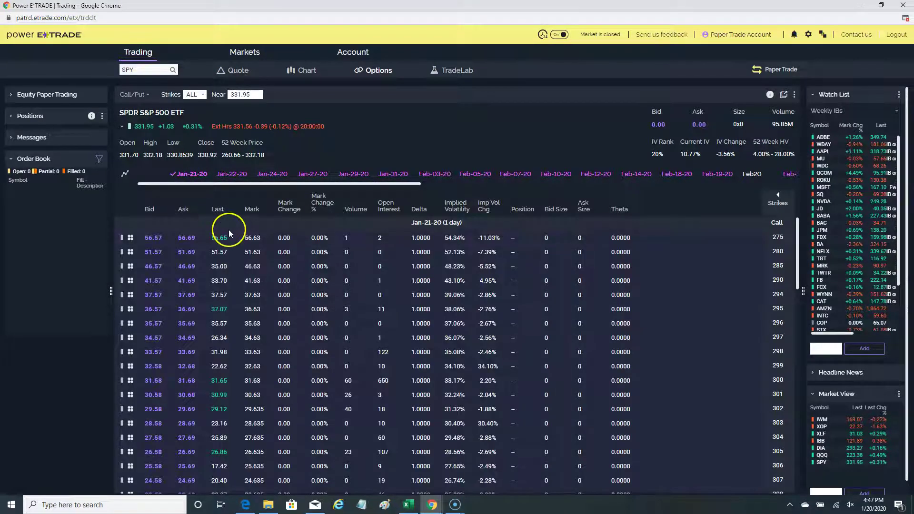
pyautogui.click(255, 294)
pyautogui.click(281, 352)
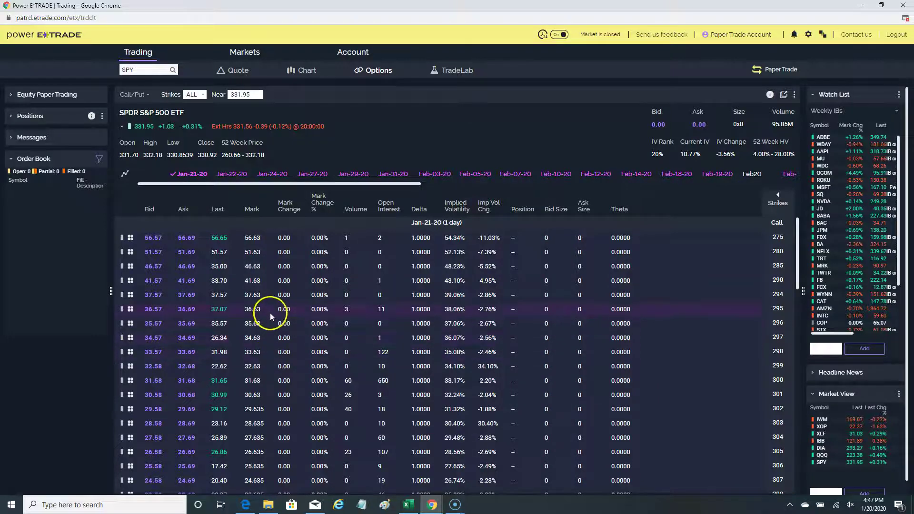
pyautogui.scroll(-8, 270, 312)
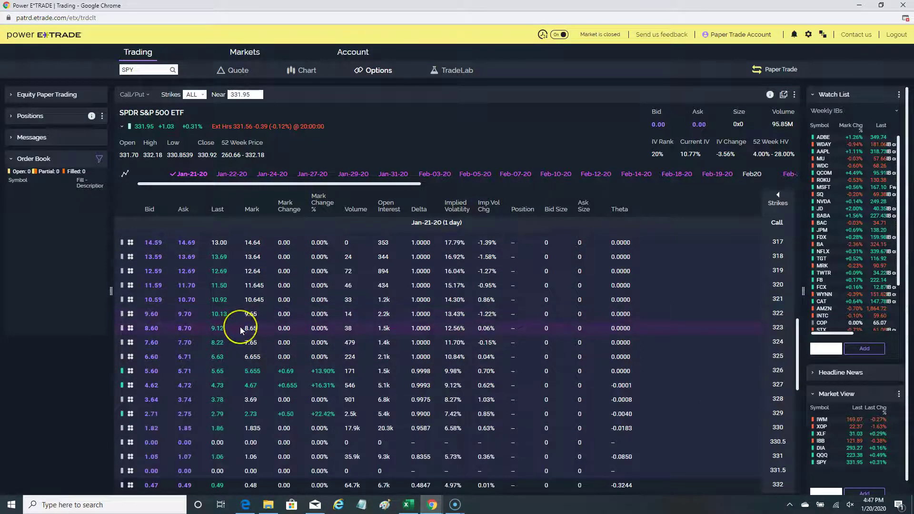
pyautogui.scroll(-4, 240, 326)
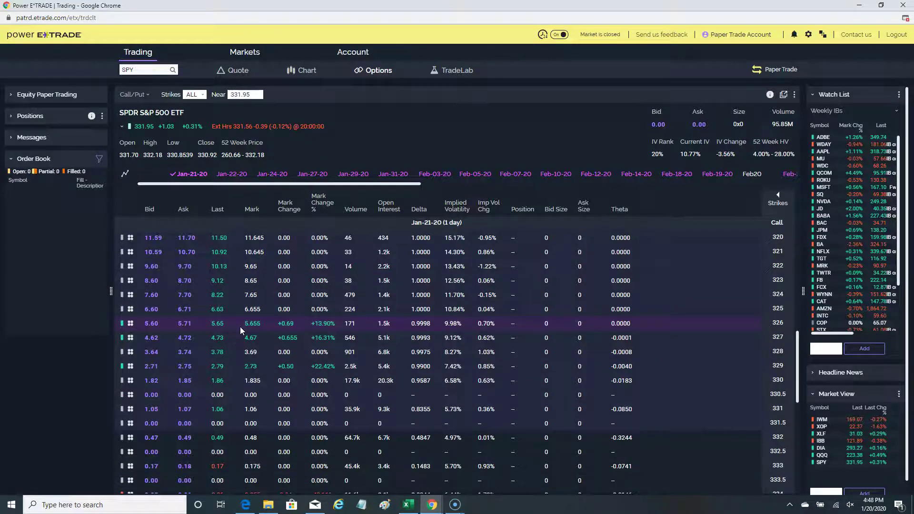
pyautogui.scroll(1, 240, 326)
pyautogui.click(226, 314)
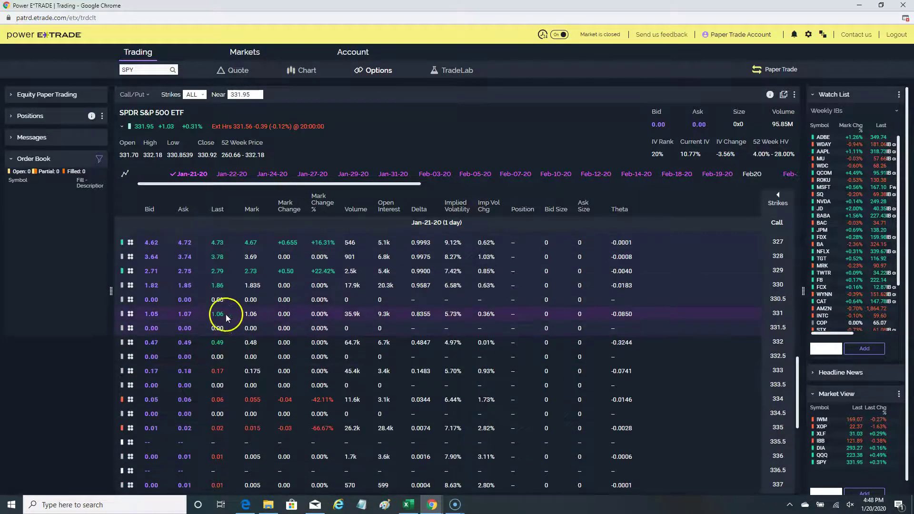
# Discard the SPY 330-call ticket and open one buying 7 Jan-21-20 332 calls at 0.48 limit
pyautogui.click(183, 286)
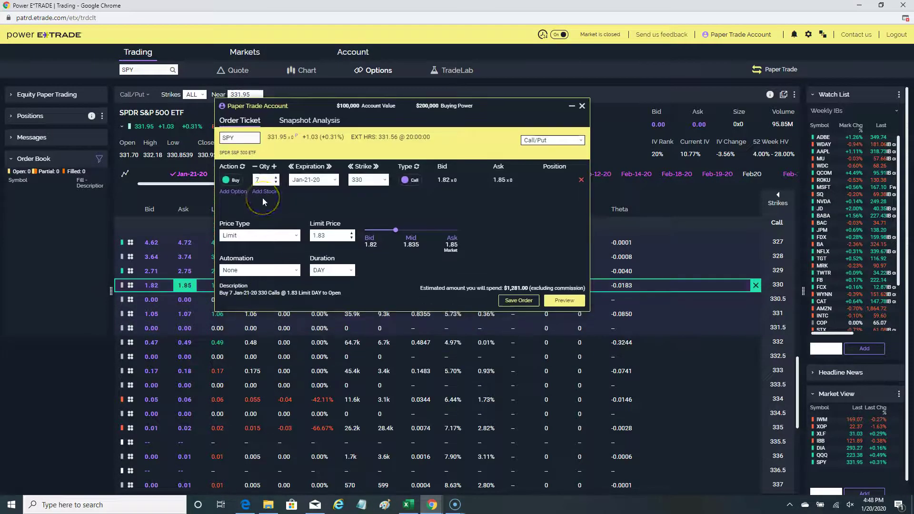
pyautogui.click(440, 158)
pyautogui.click(581, 106)
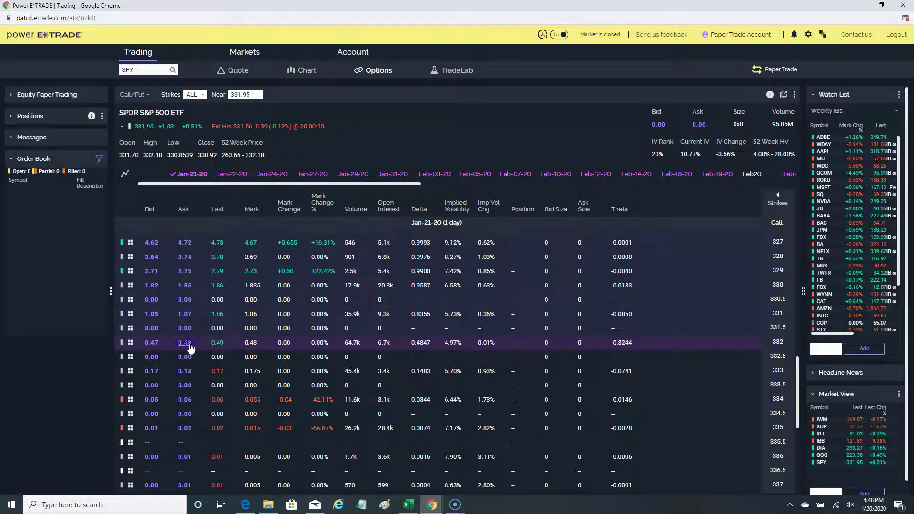
pyautogui.click(185, 343)
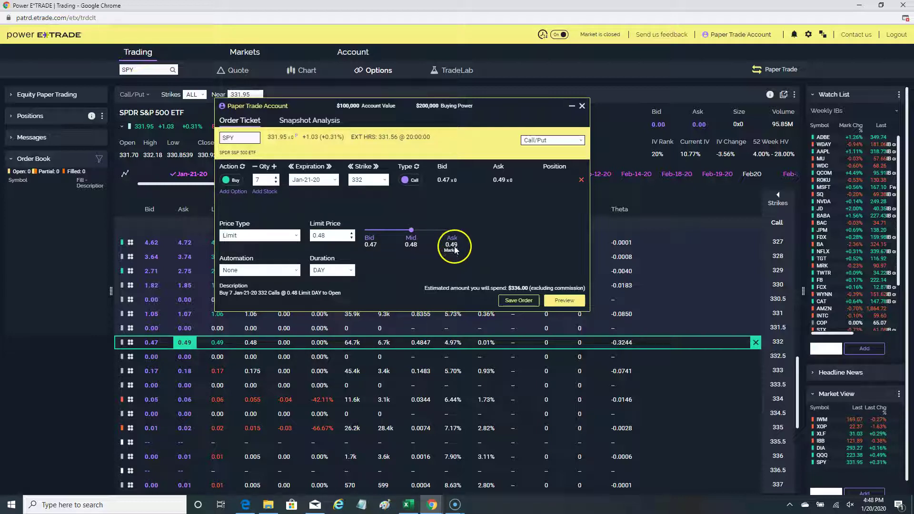
# Toggle the SPY 332 call order from Market to Limit and back to Market, estimated $343.00
pyautogui.click(285, 238)
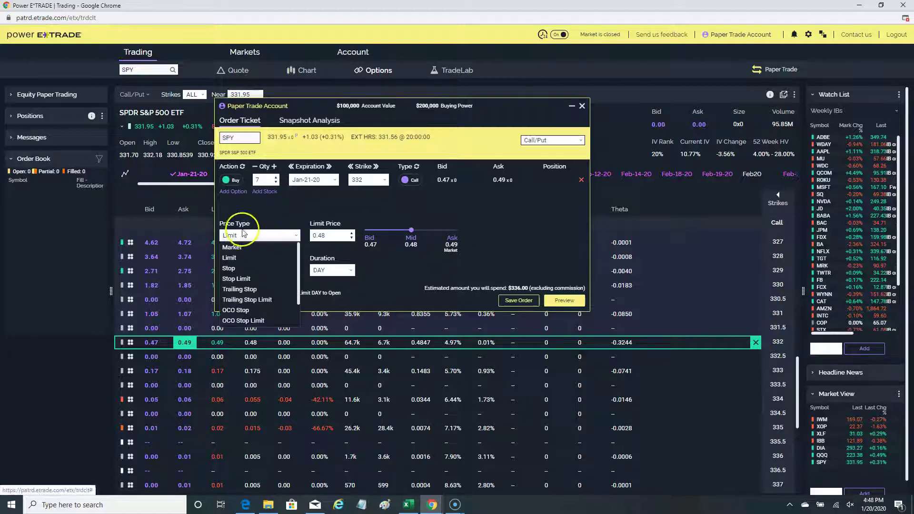
pyautogui.click(238, 248)
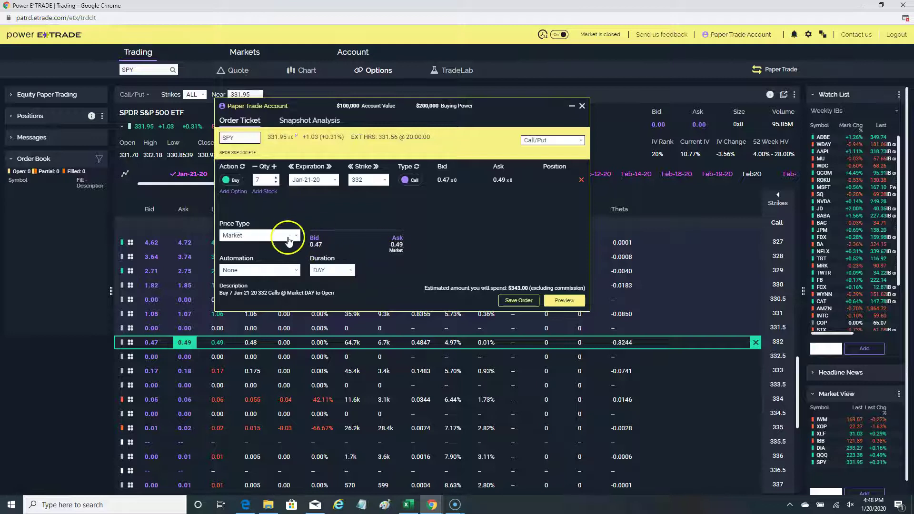
pyautogui.click(274, 236)
pyautogui.click(234, 258)
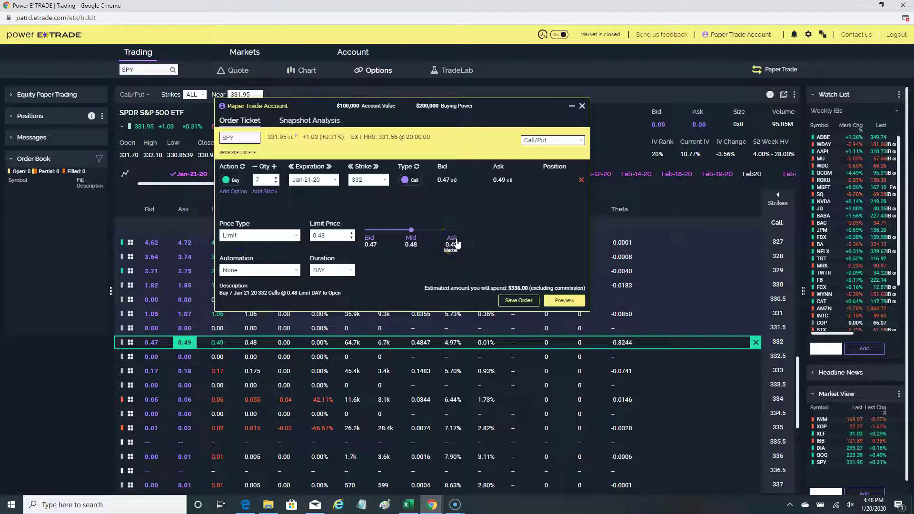
pyautogui.click(282, 237)
pyautogui.click(233, 246)
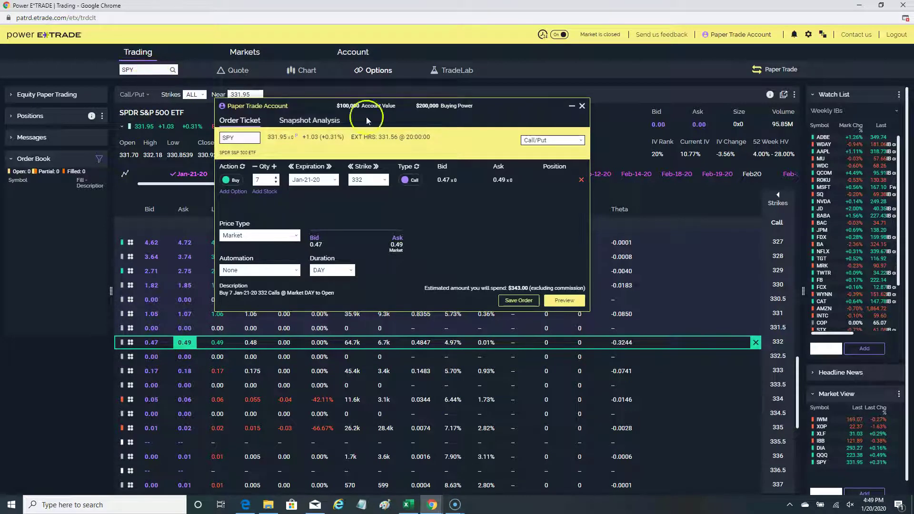
# Close the SPY ticket and load AAPL's Jan-24-20 call chain down to the 312.5–357.5 strikes
pyautogui.click(583, 107)
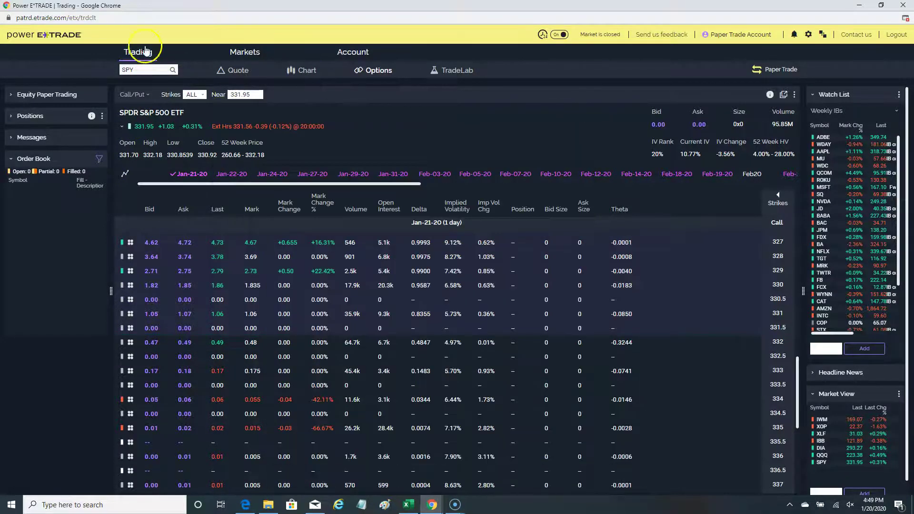
pyautogui.click(145, 70)
pyautogui.write('AAPL')
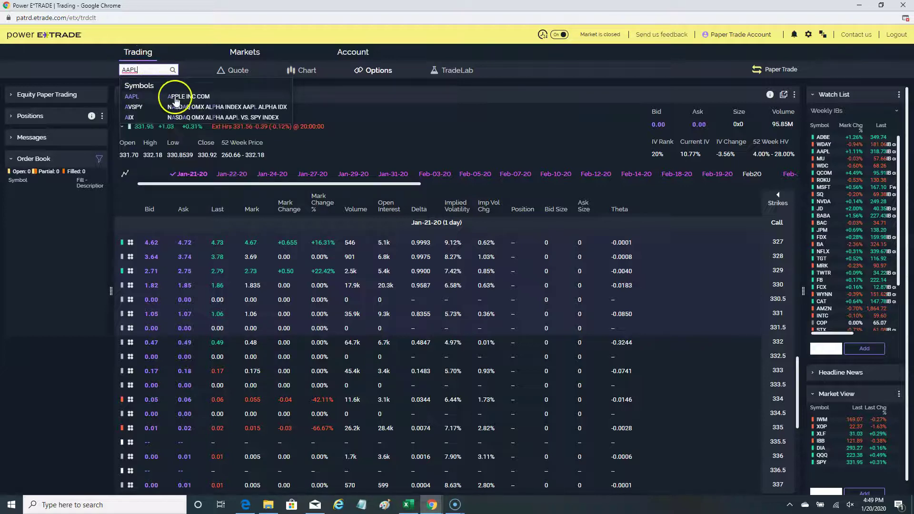
pyautogui.click(164, 96)
pyautogui.scroll(-10, 352, 409)
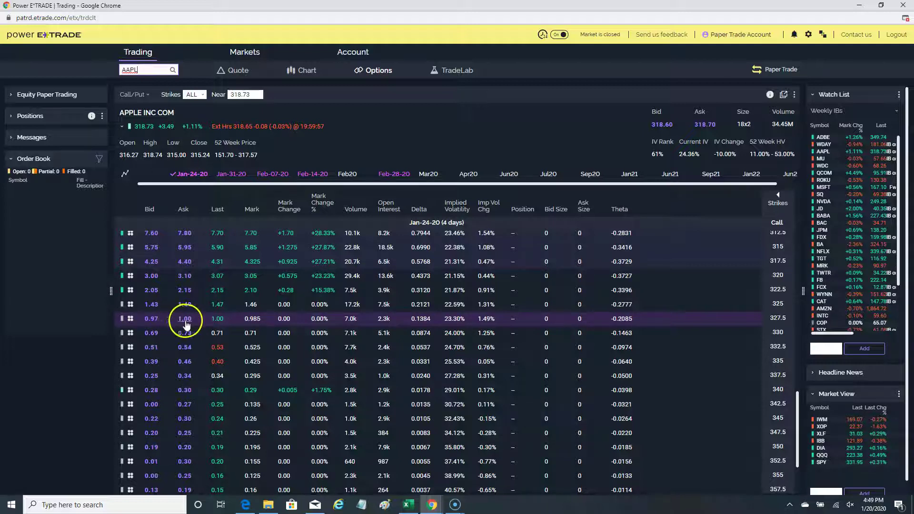
# Open a ticket for 7 AAPL Jan-24-20 327.5 calls and set it to Market, estimated $700.00
pyautogui.click(185, 320)
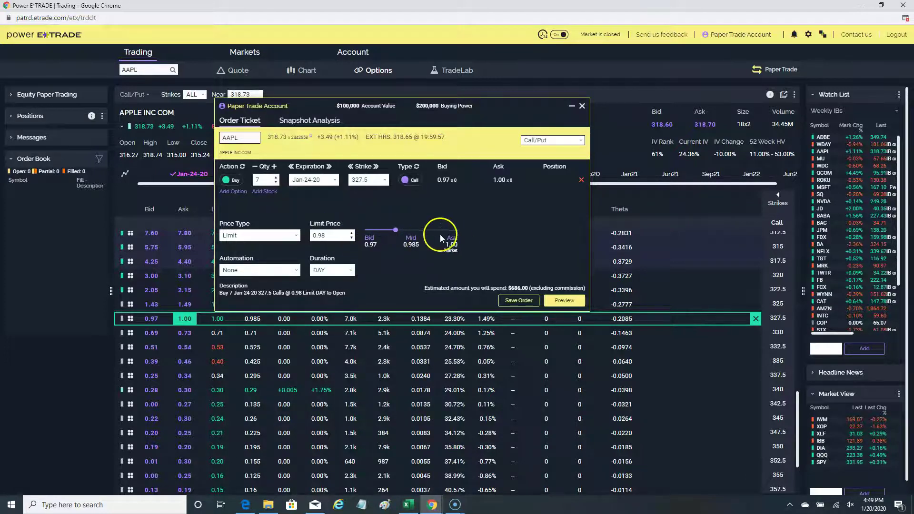
pyautogui.click(289, 237)
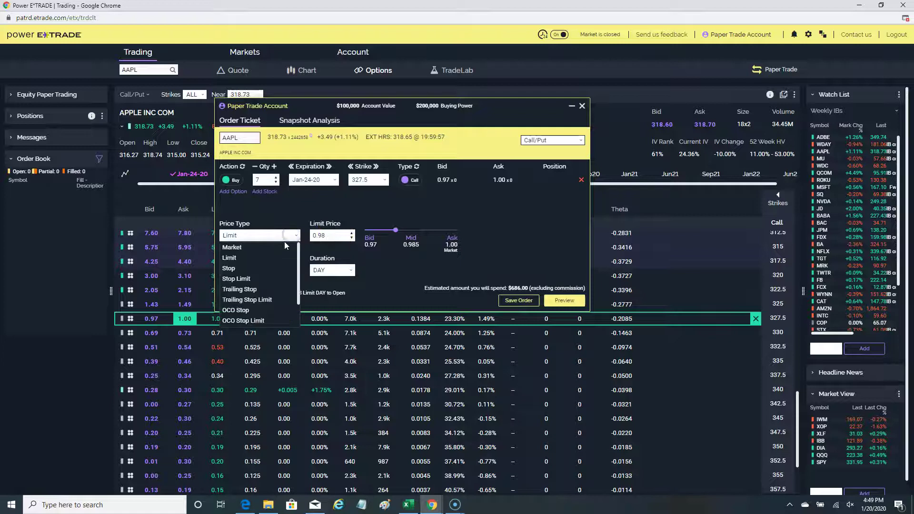
pyautogui.click(240, 248)
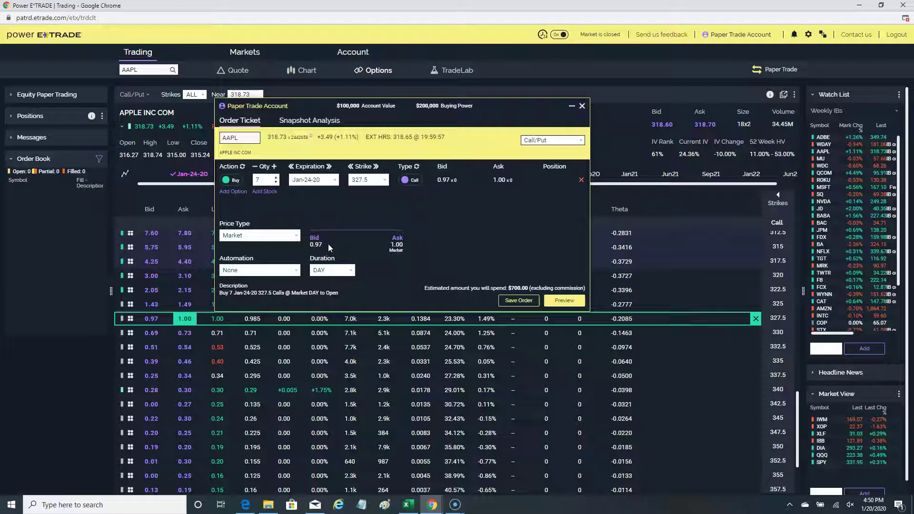
pyautogui.click(295, 236)
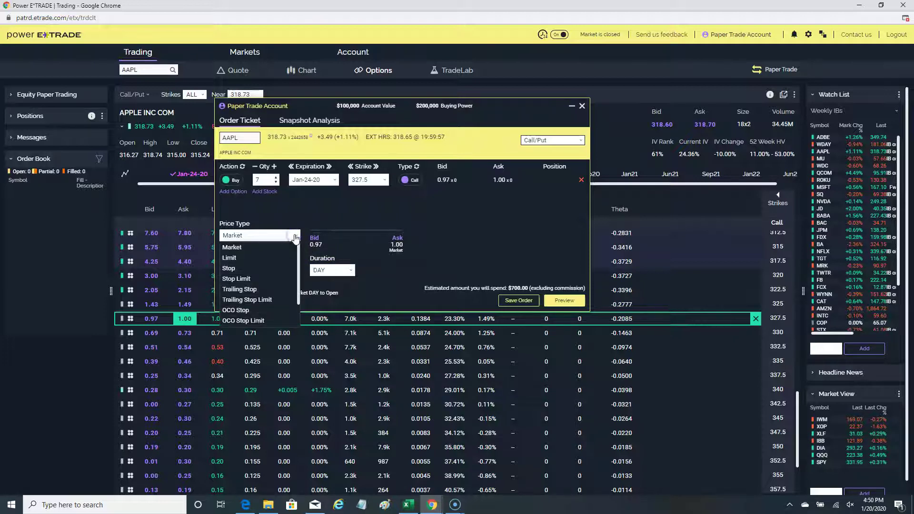
# Return the AAPL 327.5 call order to Limit and step the limit price down toward 0.82
pyautogui.click(274, 261)
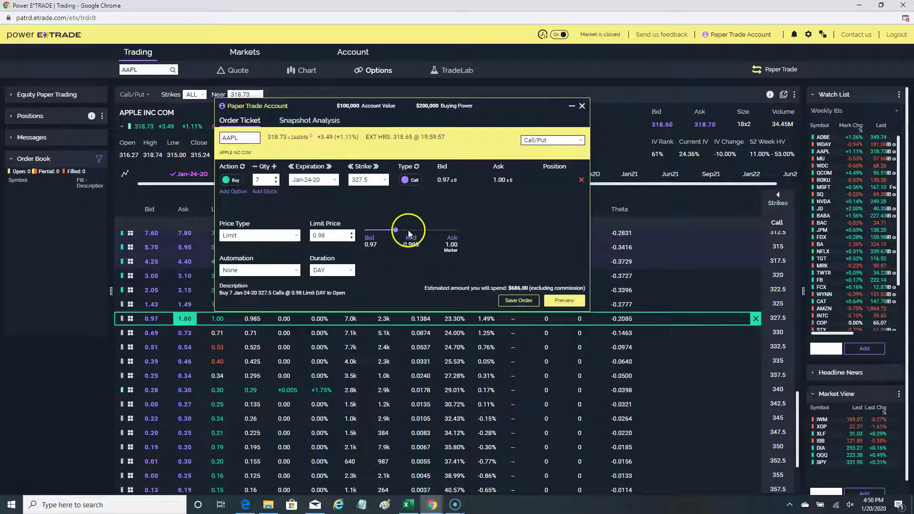
pyautogui.click(352, 233)
pyautogui.click(352, 232)
pyautogui.click(351, 233)
pyautogui.click(352, 233)
pyautogui.click(352, 238)
pyautogui.click(352, 239)
pyautogui.click(352, 239)
pyautogui.click(352, 239)
pyautogui.click(352, 238)
pyautogui.click(352, 239)
pyautogui.click(352, 238)
pyautogui.click(353, 238)
pyautogui.click(352, 238)
pyautogui.click(353, 238)
pyautogui.click(352, 239)
pyautogui.click(352, 239)
pyautogui.click(352, 238)
pyautogui.click(352, 239)
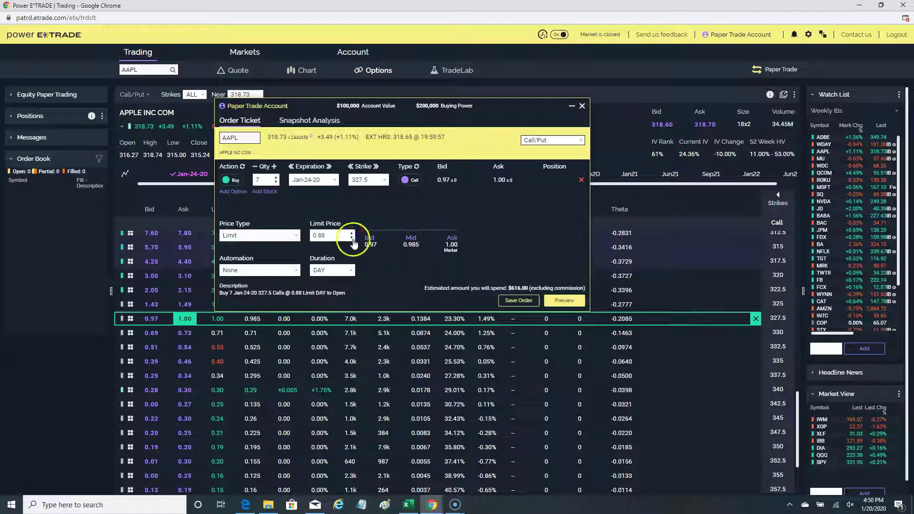
pyautogui.click(352, 239)
pyautogui.click(352, 238)
pyautogui.click(352, 238)
pyautogui.click(352, 238)
pyautogui.click(352, 239)
pyautogui.click(352, 238)
# List the DAY, GTC and GTD duration options for the AAPL 0.82 limit order
pyautogui.click(337, 270)
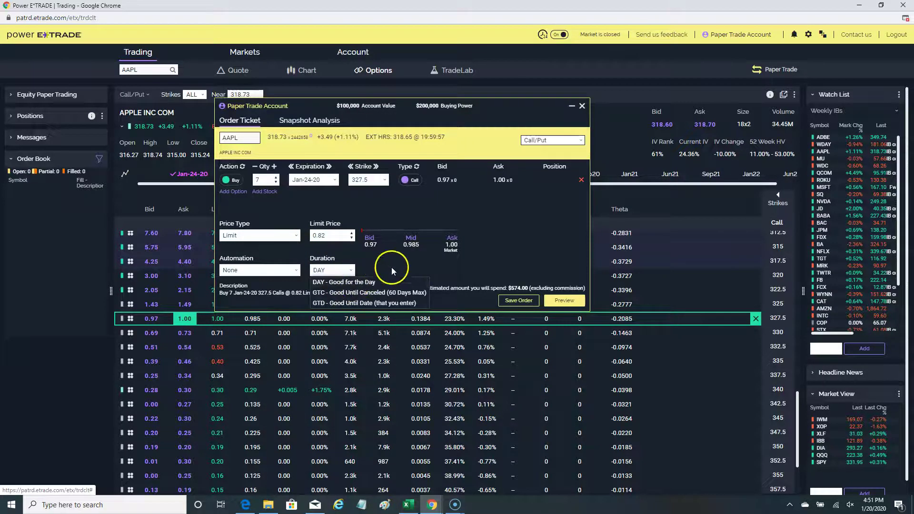